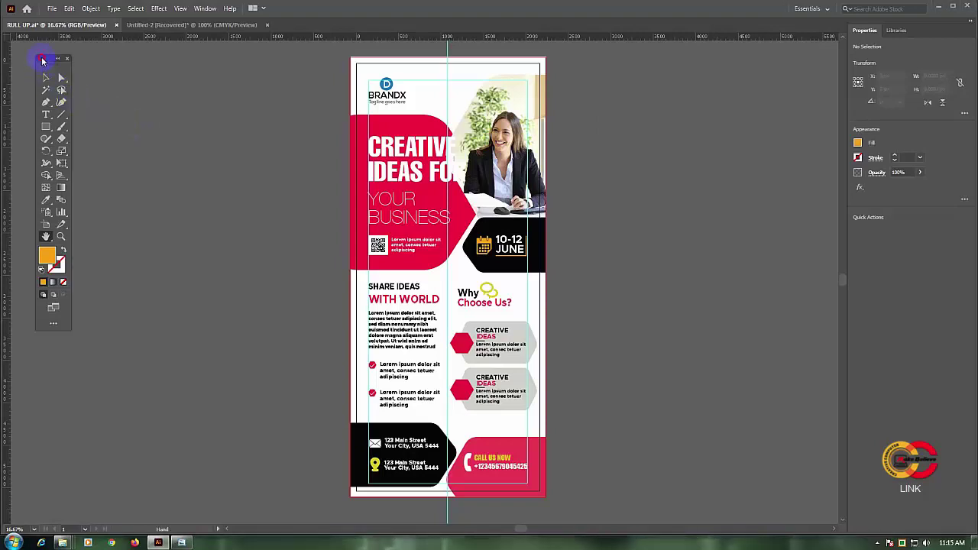
- Select the businesswoman photo in the flyer with the Selection tool
drag(42, 59, 43, 57)
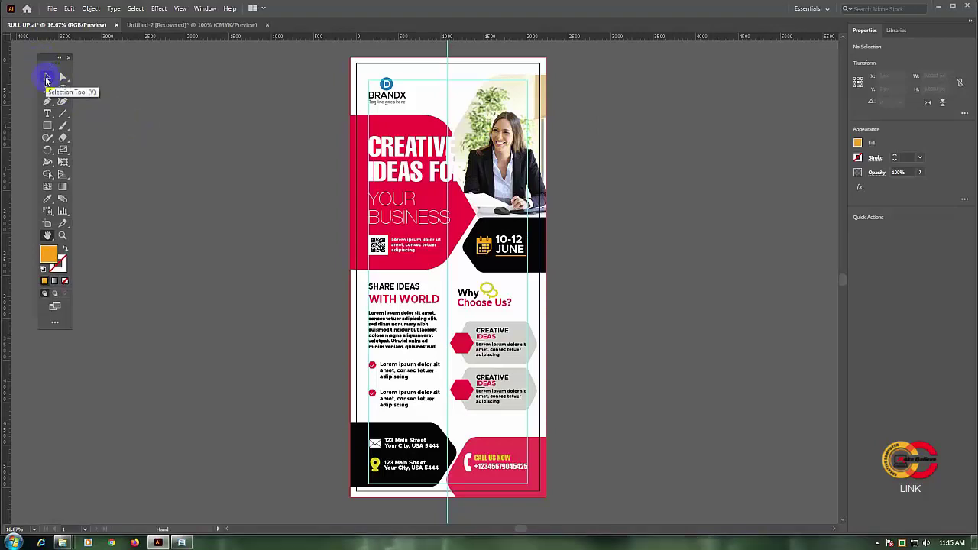
click(45, 78)
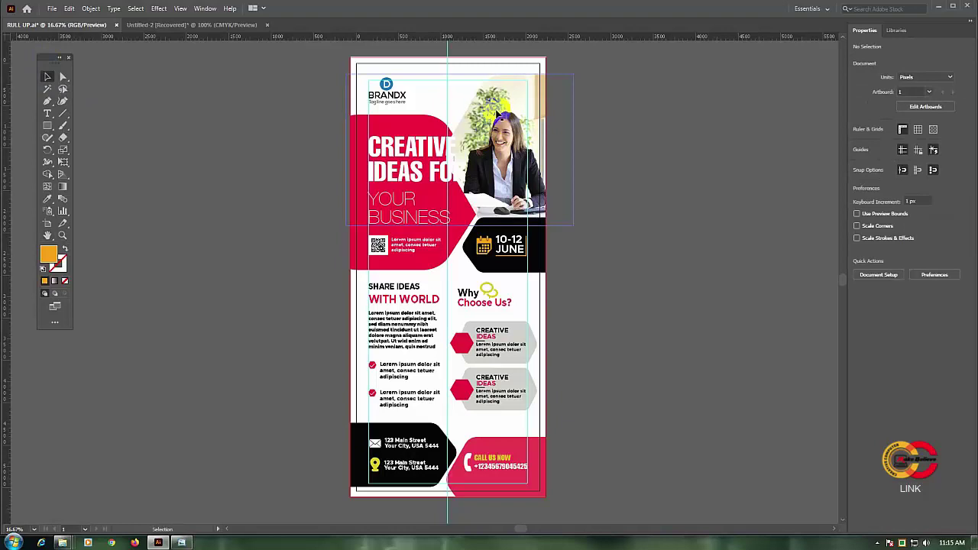
click(498, 111)
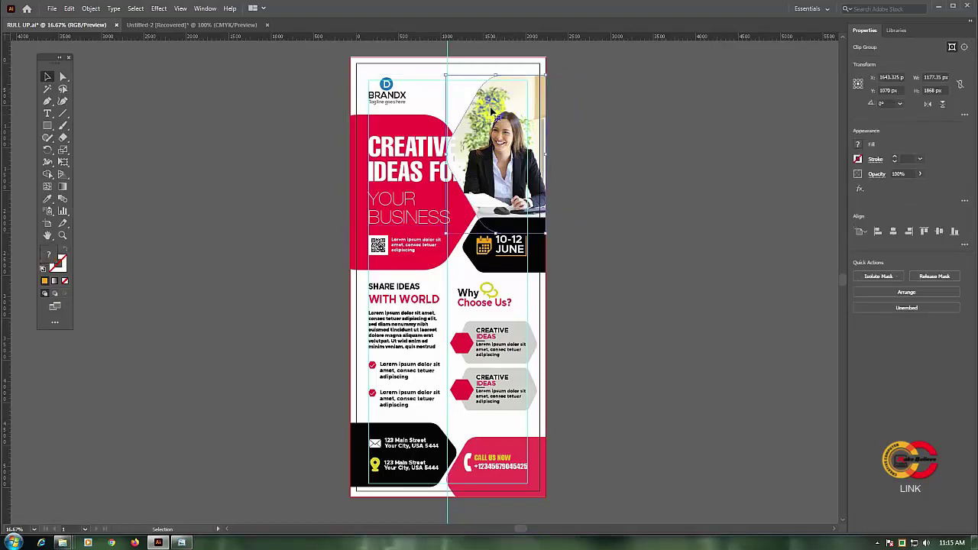
- Show the Links panel from the Window menu and start relinking the photo
click(205, 9)
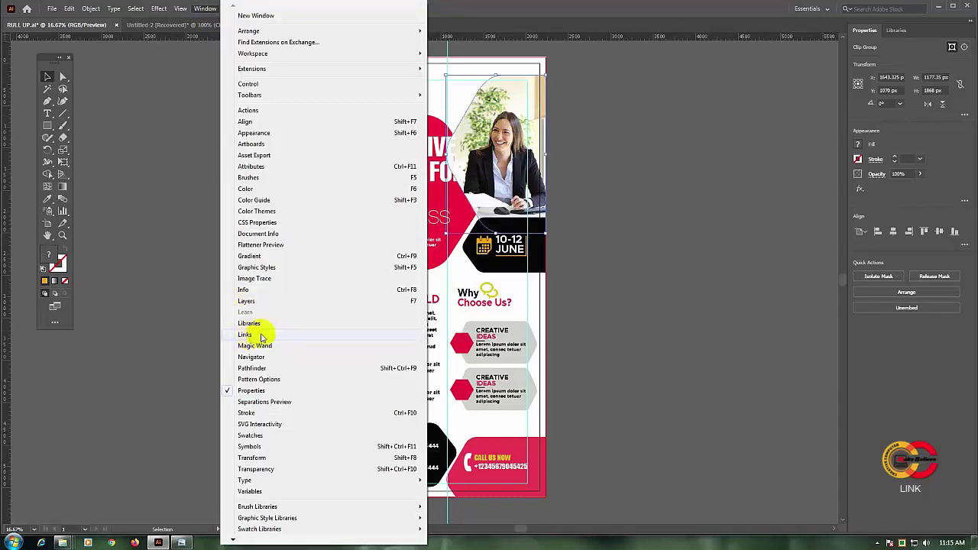
click(260, 336)
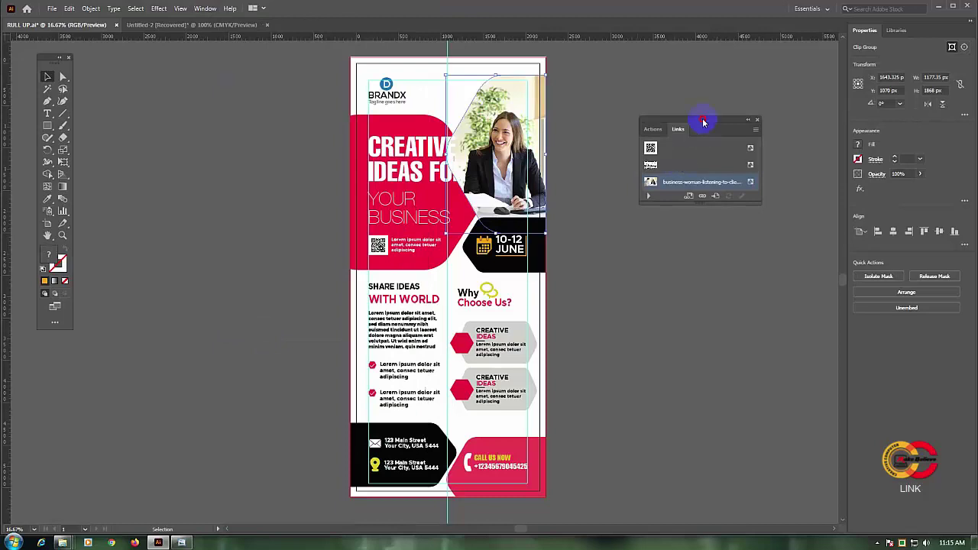
drag(703, 122, 647, 100)
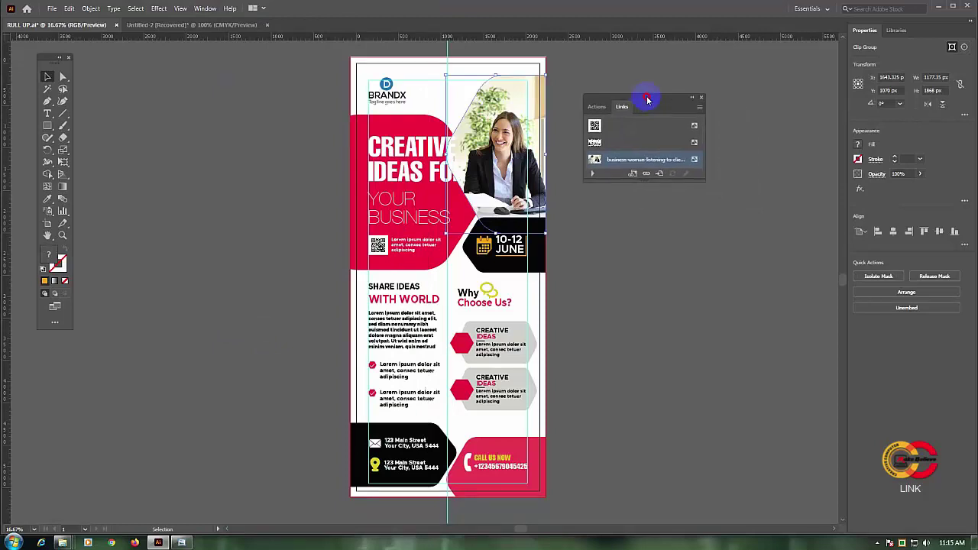
click(646, 175)
click(646, 176)
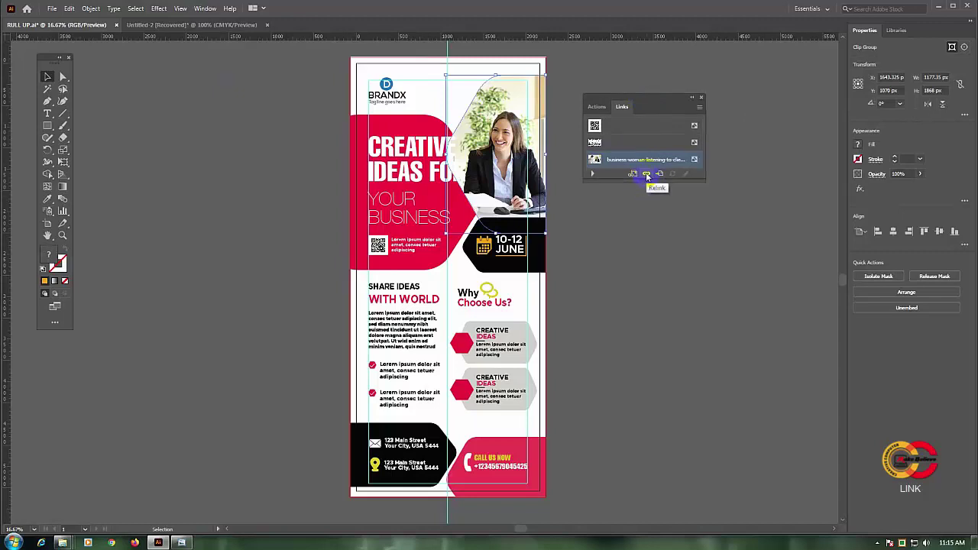
- Open the relink file picker and browse to the Desktop folder
click(647, 175)
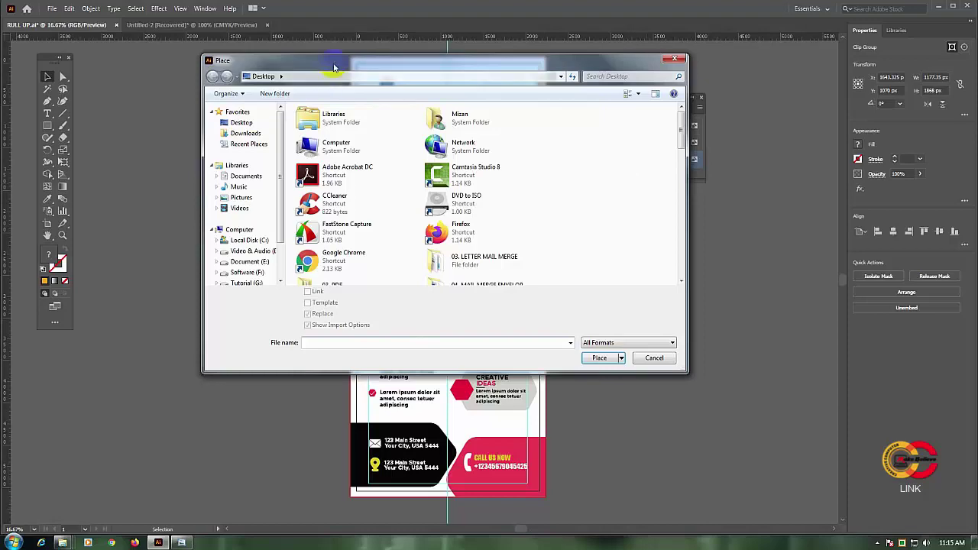
drag(328, 61, 326, 190)
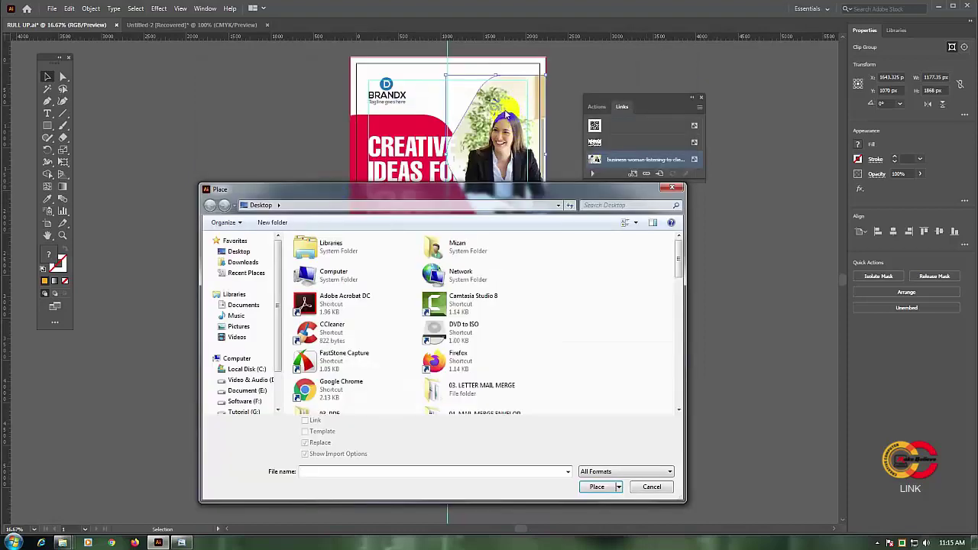
drag(503, 189, 506, 78)
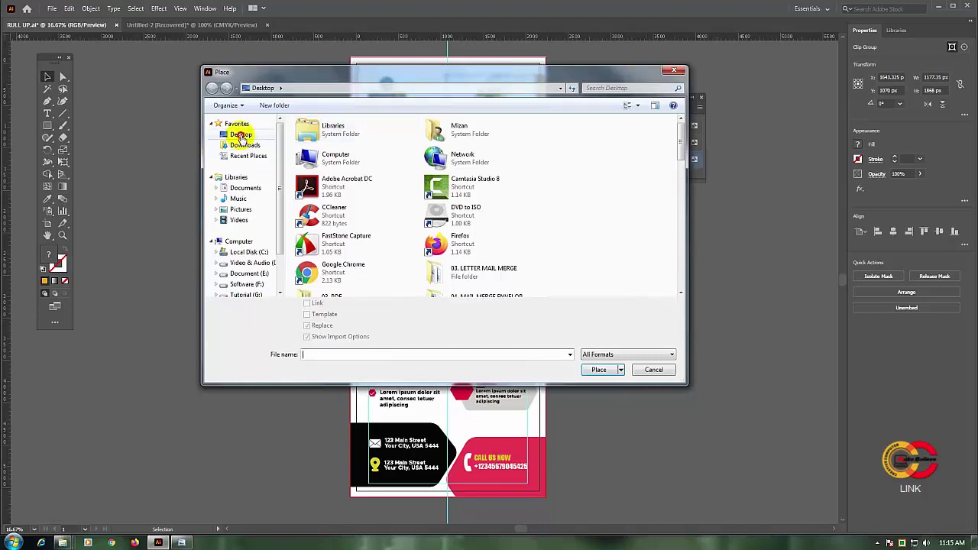
click(241, 136)
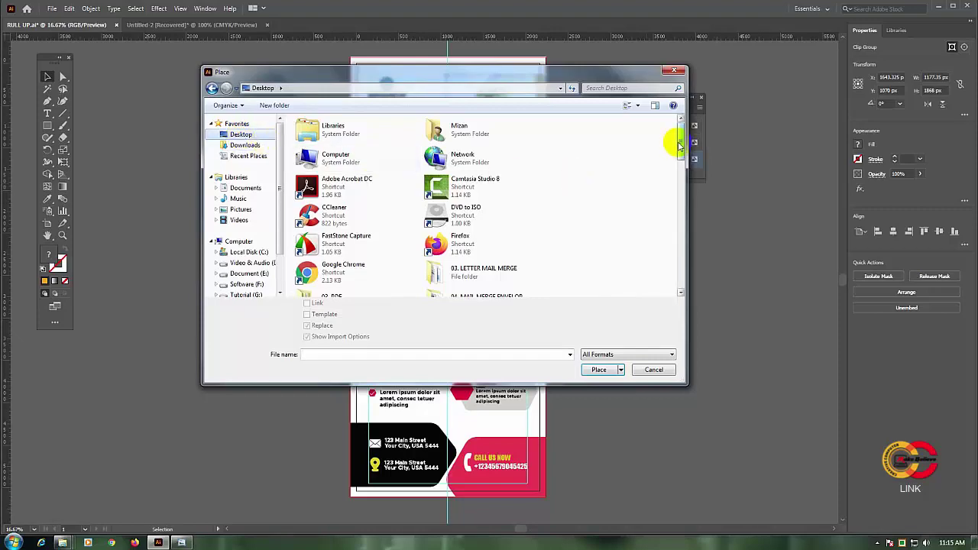
drag(677, 140, 673, 214)
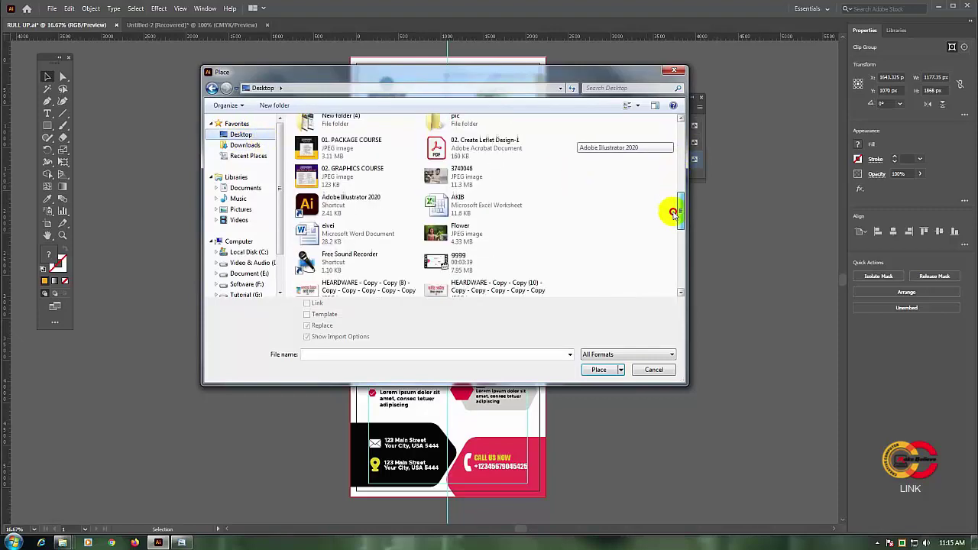
- Place 3740046.jpg with Link left unchecked in place of the businesswoman photo
click(451, 156)
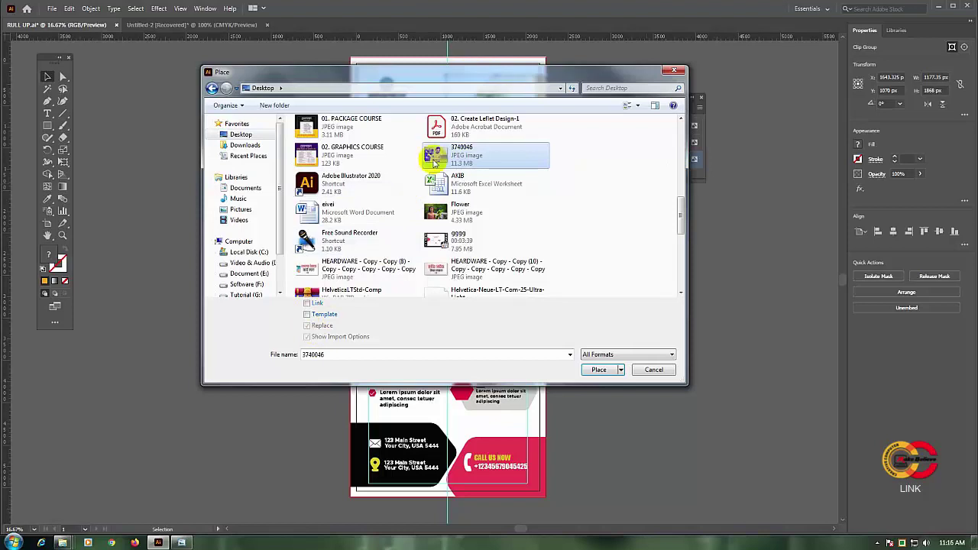
click(308, 304)
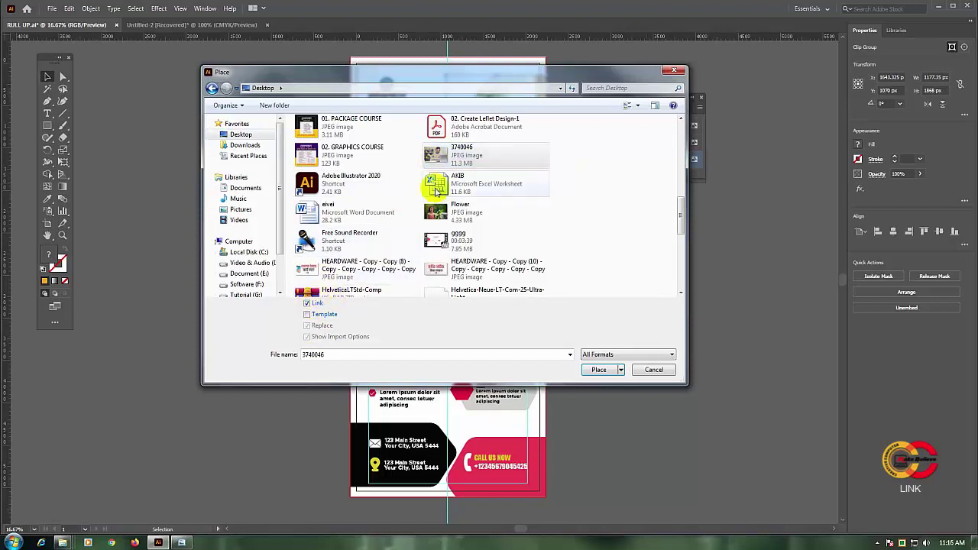
click(450, 157)
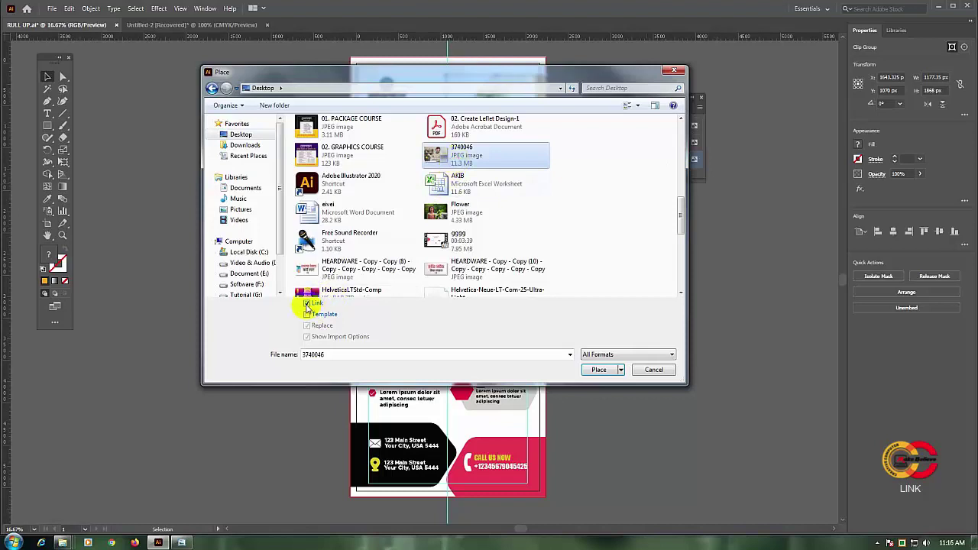
click(308, 304)
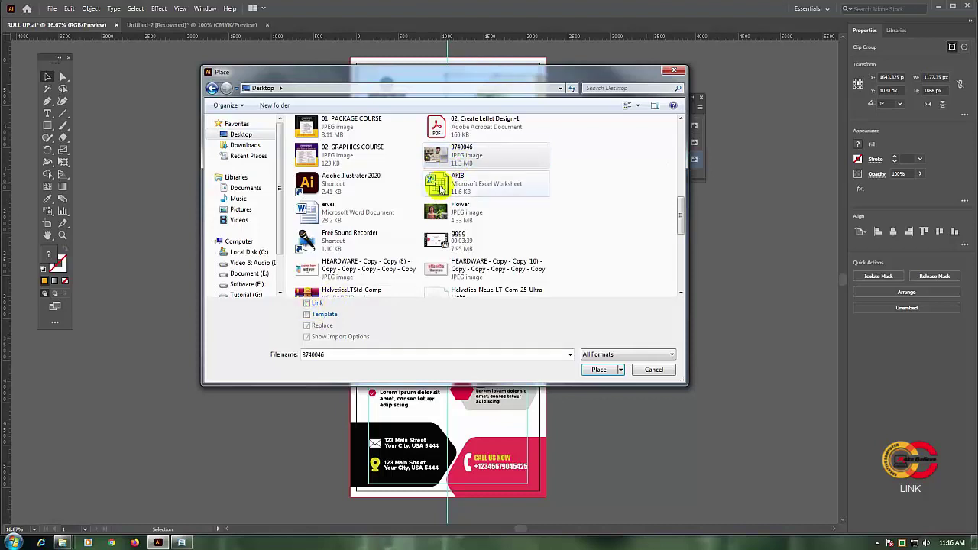
click(452, 155)
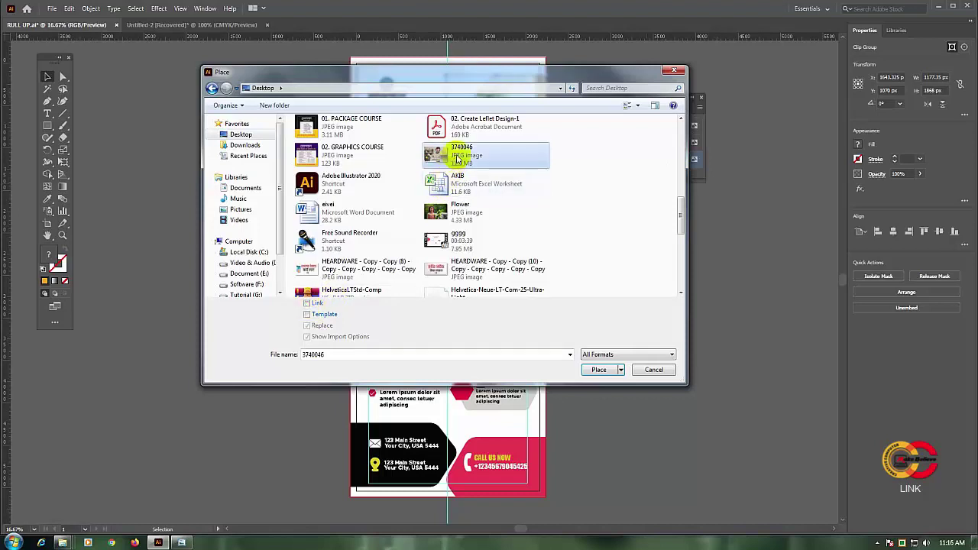
click(598, 370)
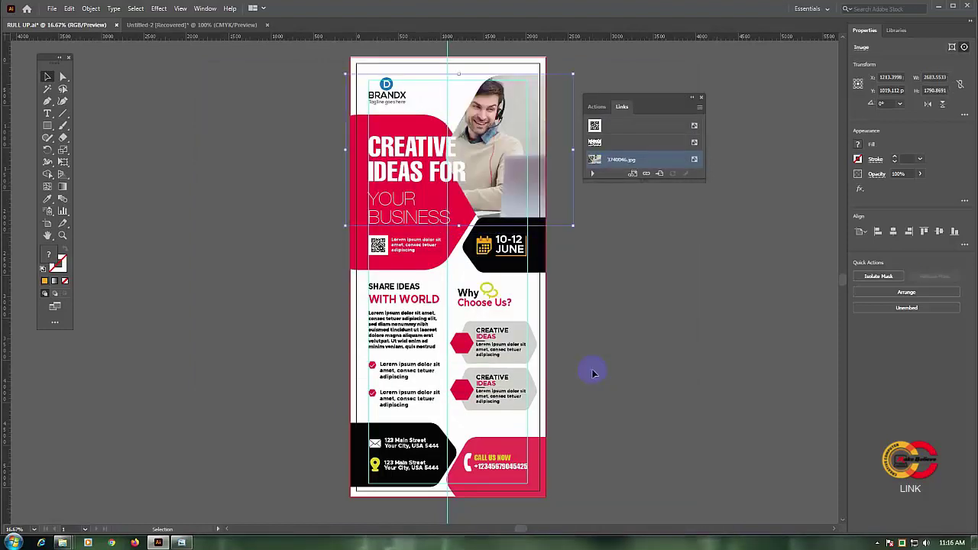
- Move the Links panel aside and isolate the photo's clip group for editing
click(624, 101)
drag(624, 102, 665, 101)
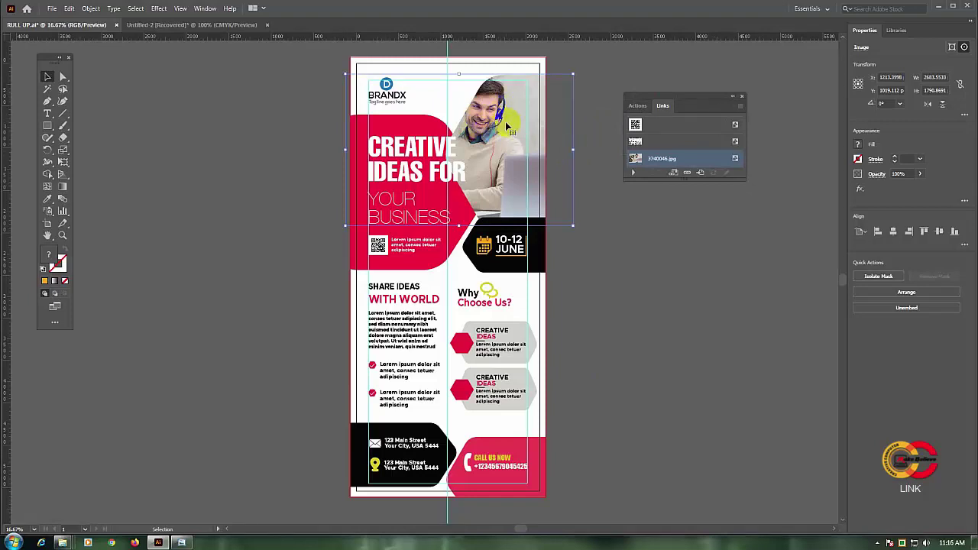
click(489, 137)
double_click(487, 135)
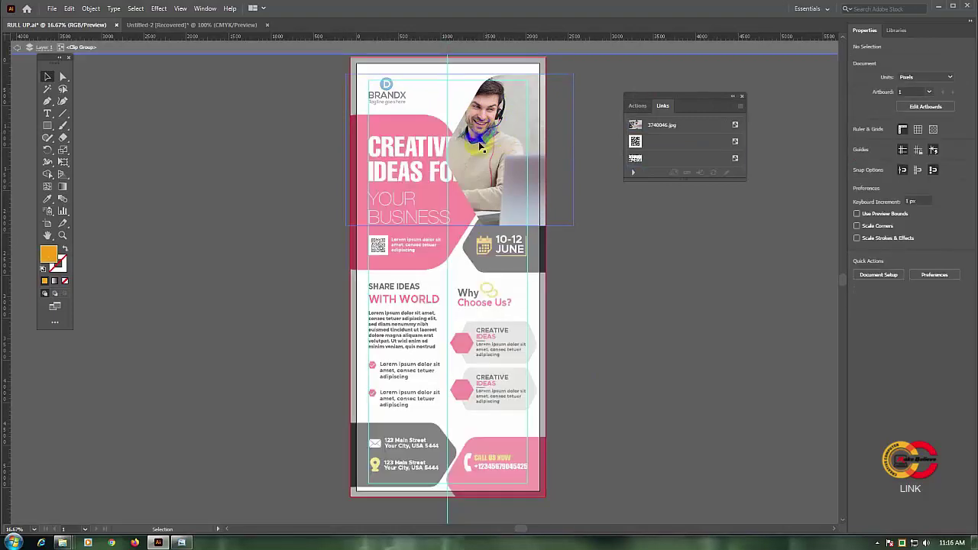
- Shift the man's photo right and shrink it slightly inside the angled mask
drag(474, 139, 492, 140)
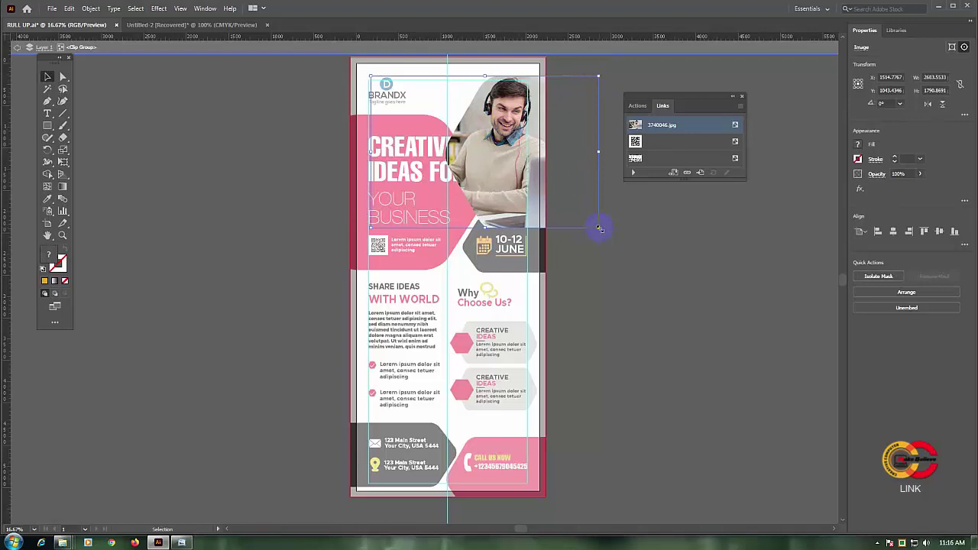
mouse_move(600, 228)
mouse_down()
mouse_move(591, 225)
mouse_move(601, 237)
mouse_up()
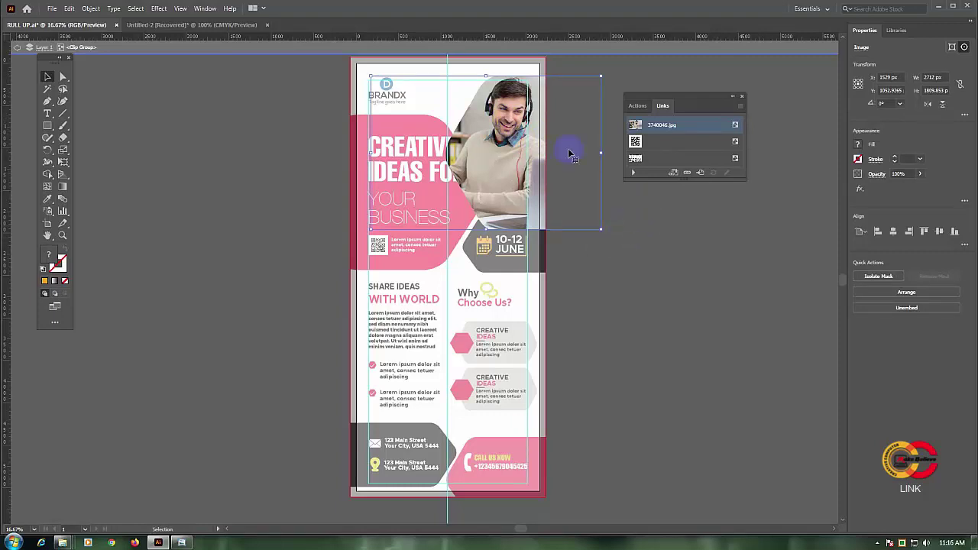
click(443, 111)
mouse_move(443, 111)
mouse_down()
mouse_move(420, 164)
mouse_move(436, 192)
mouse_up()
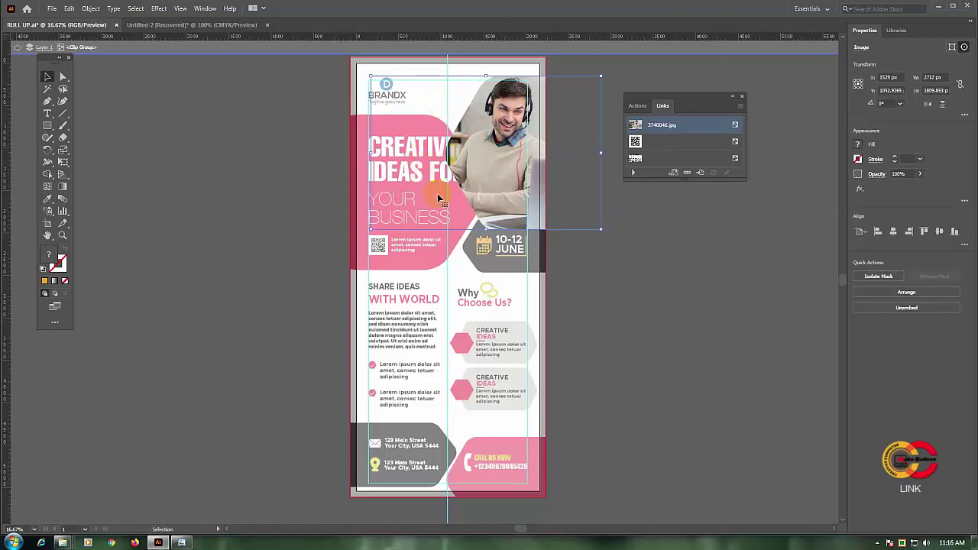
click(642, 232)
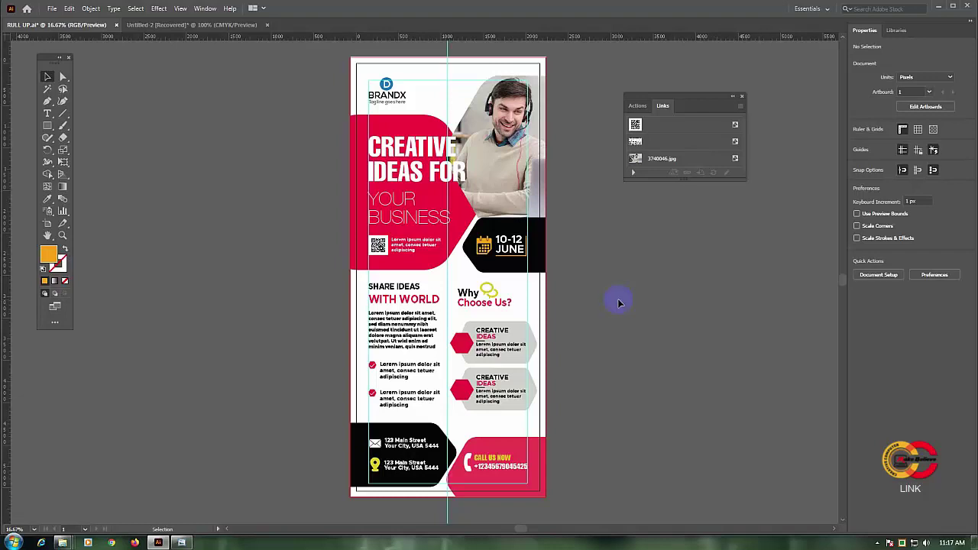
click(877, 542)
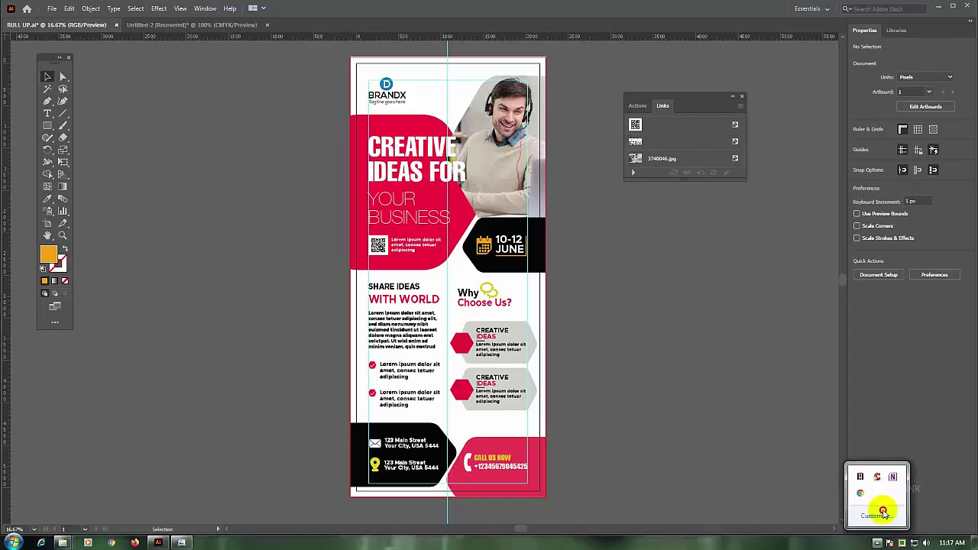